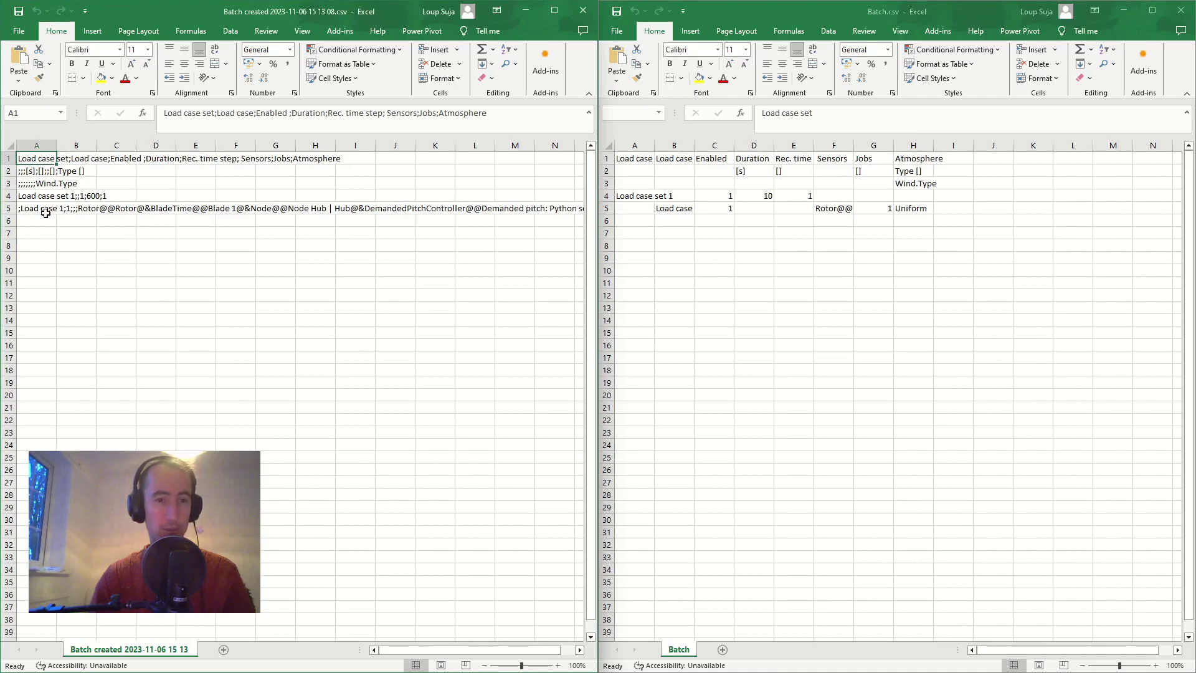
Step: Compare how the load case rows and header labels are stored in cells in the exported CSV and in Batch.csv
click(47, 210)
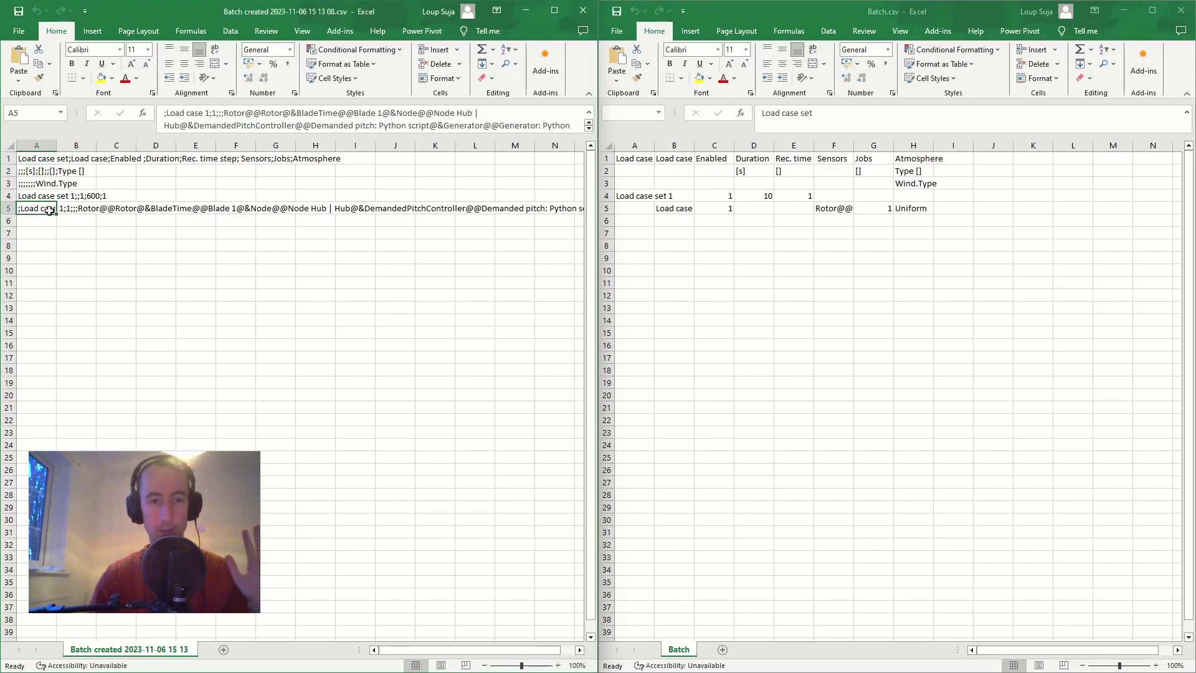
click(835, 208)
click(834, 206)
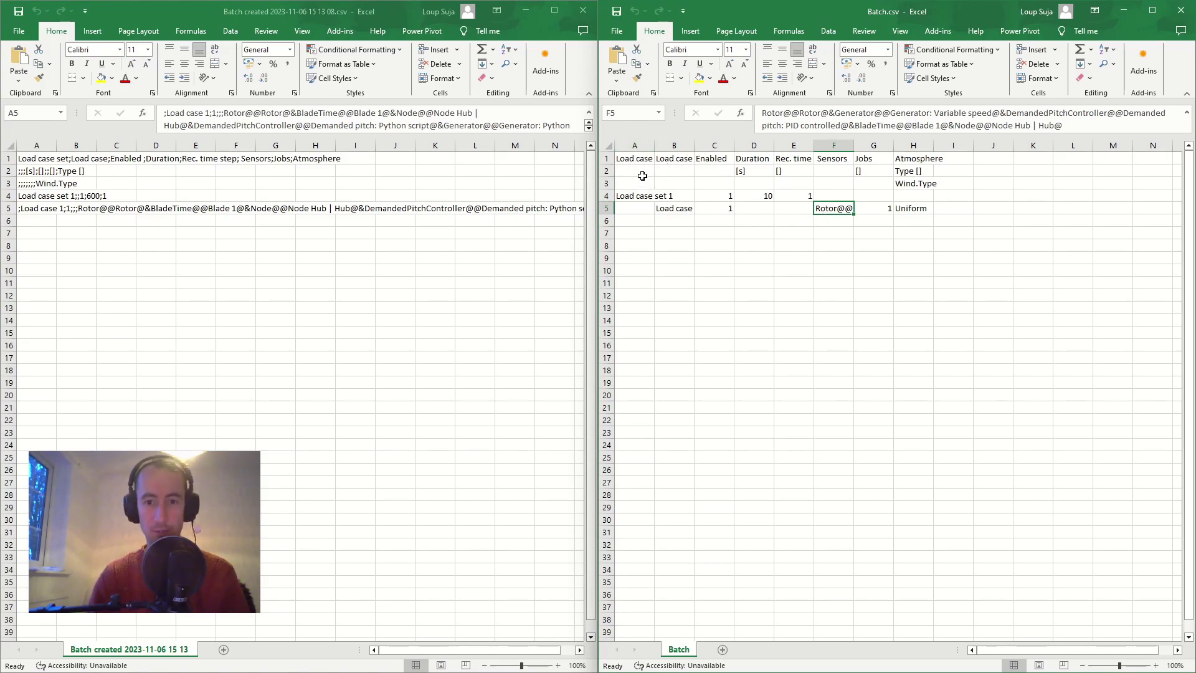
click(662, 210)
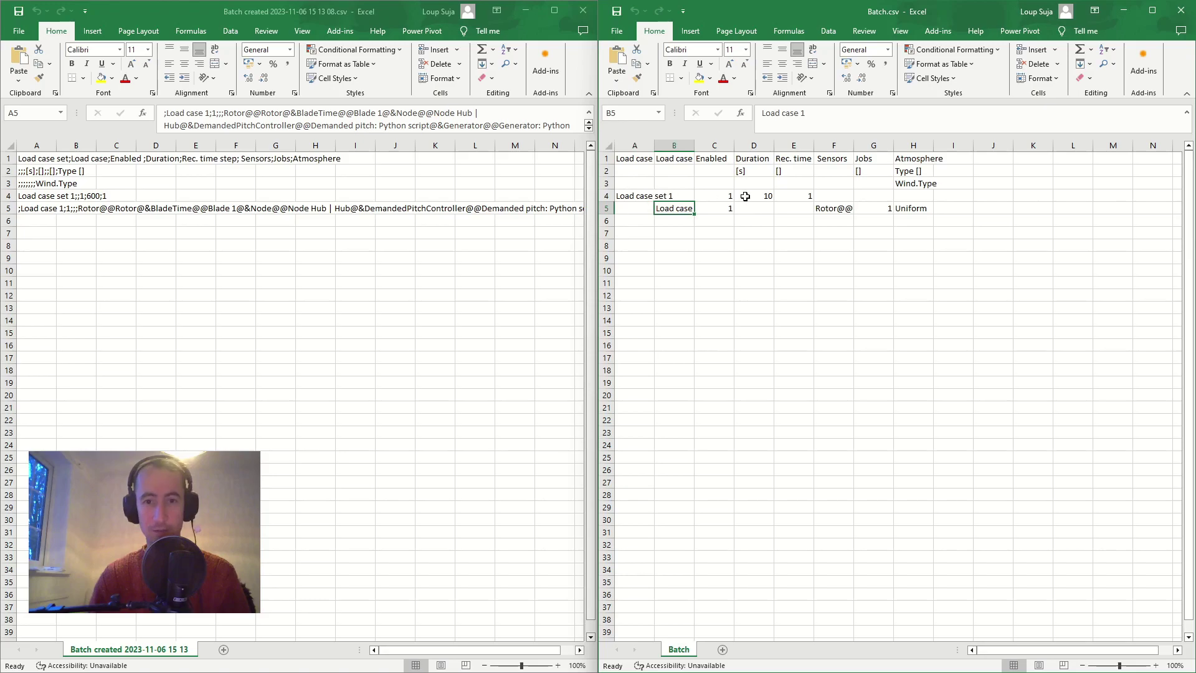
click(713, 198)
click(749, 198)
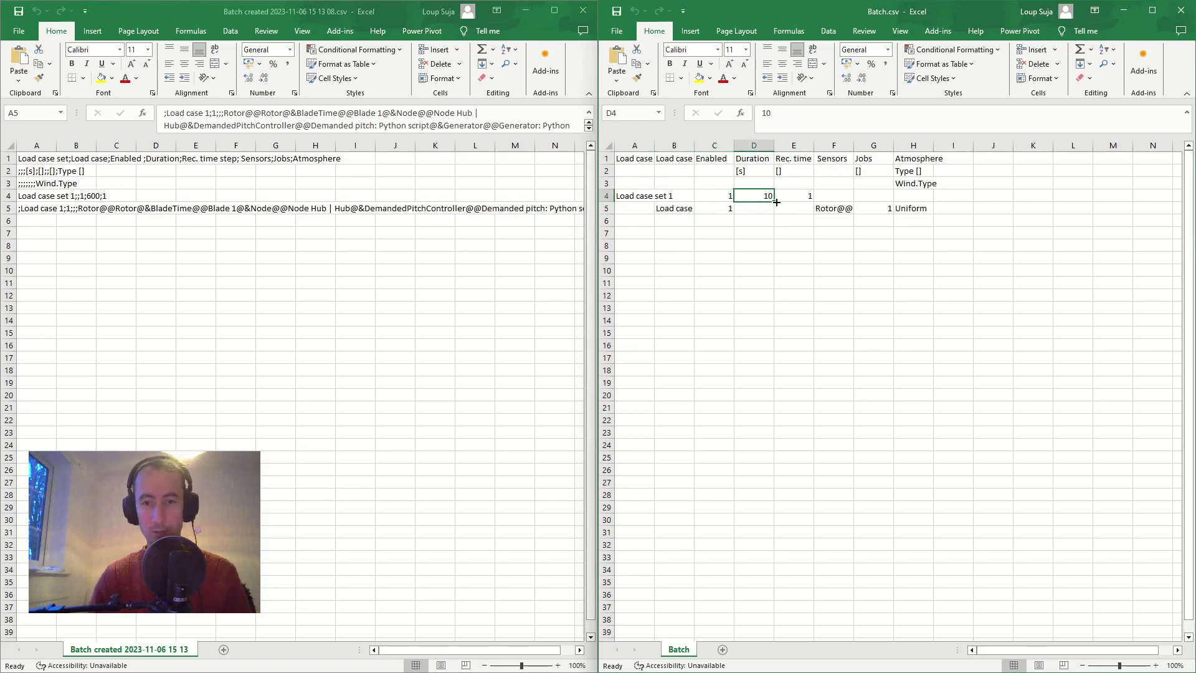
click(796, 198)
click(764, 159)
click(802, 160)
click(838, 159)
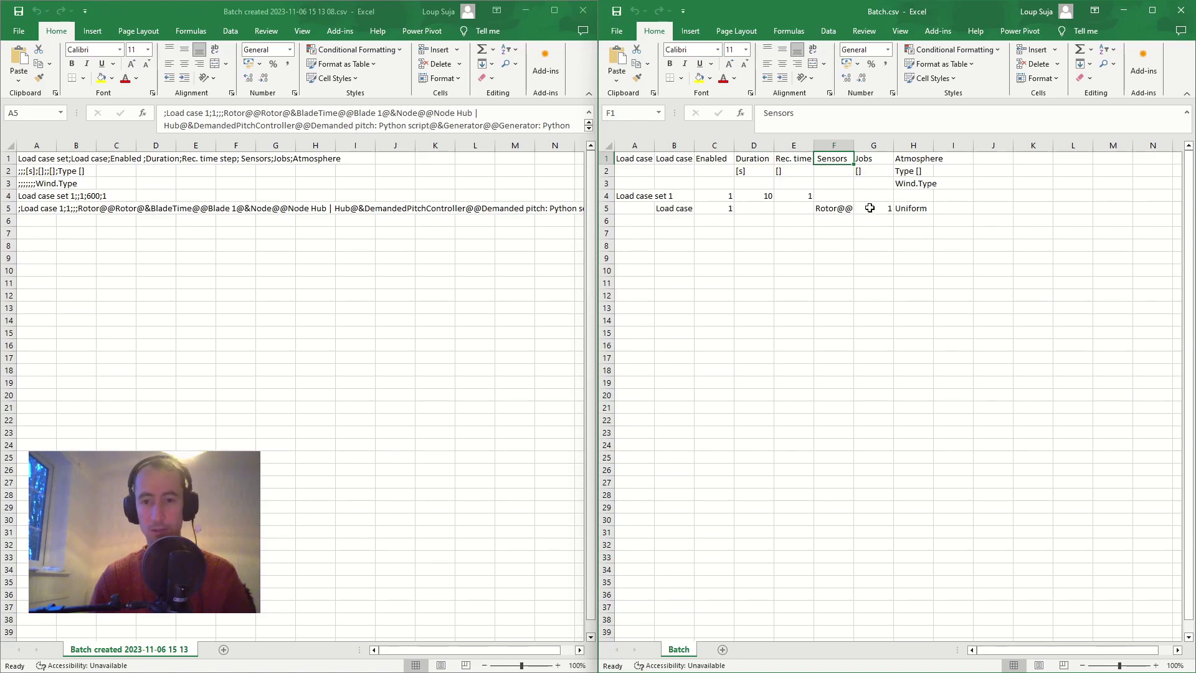
Step: Examine the semicolon-delimited header, unit and wind type rows held in column A of the exported batch CSV
click(274, 206)
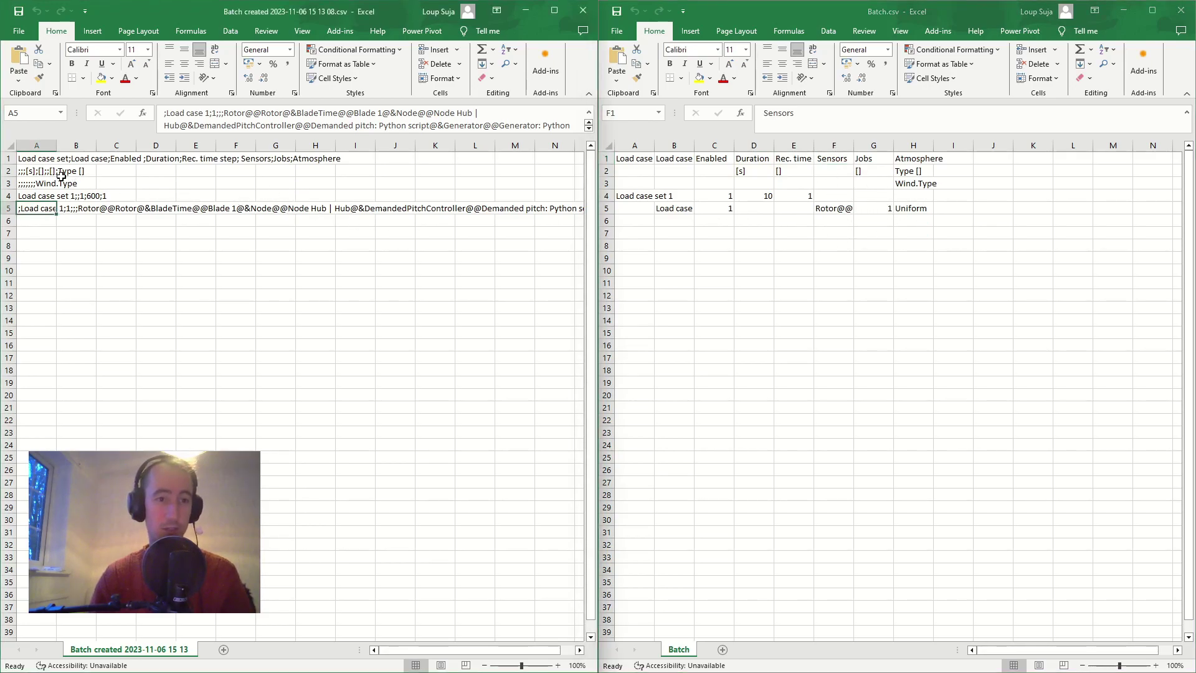
click(25, 158)
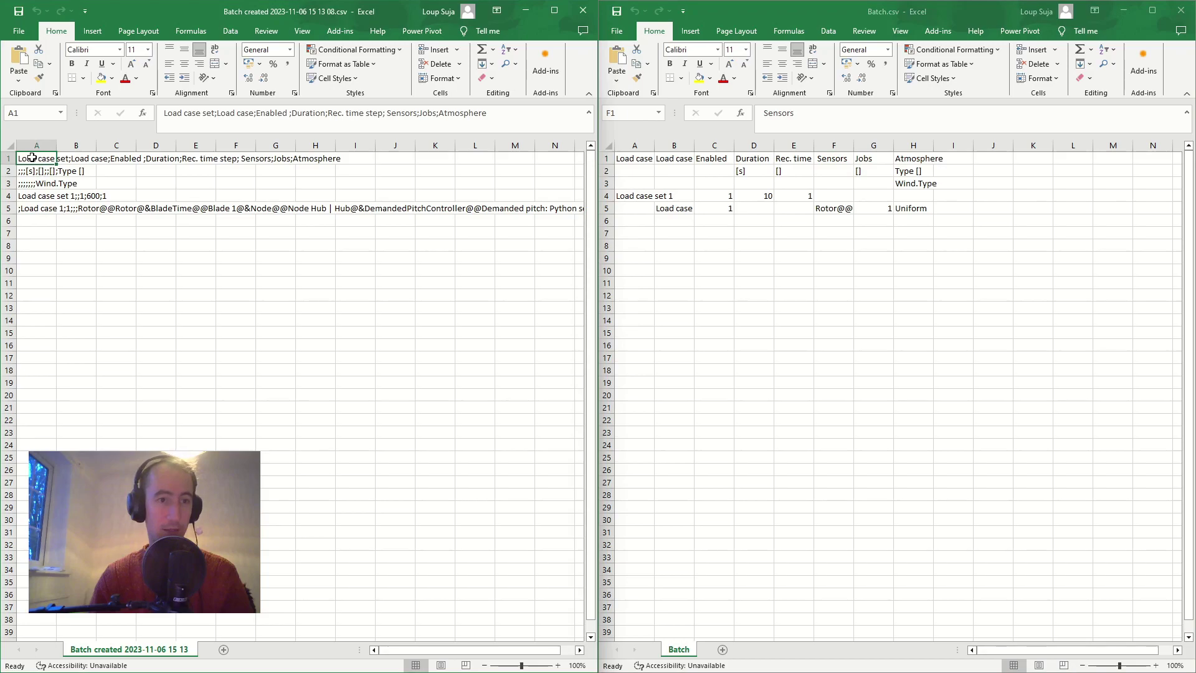
drag(482, 112, 166, 112)
click(72, 160)
click(243, 280)
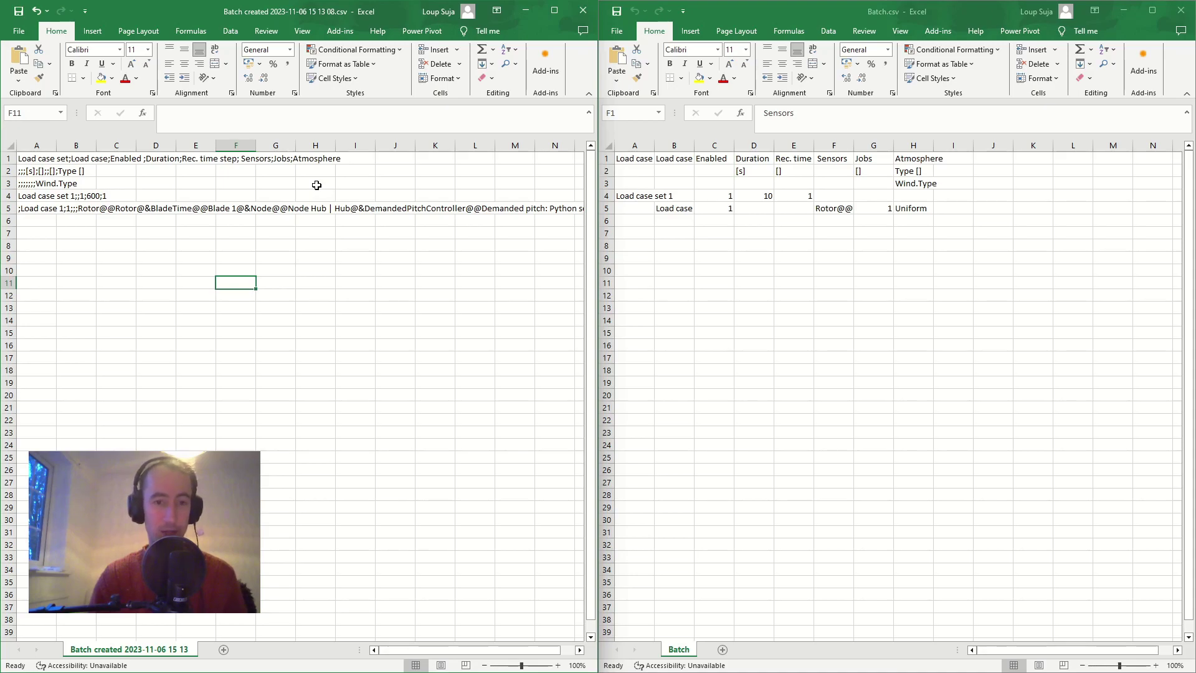
click(29, 185)
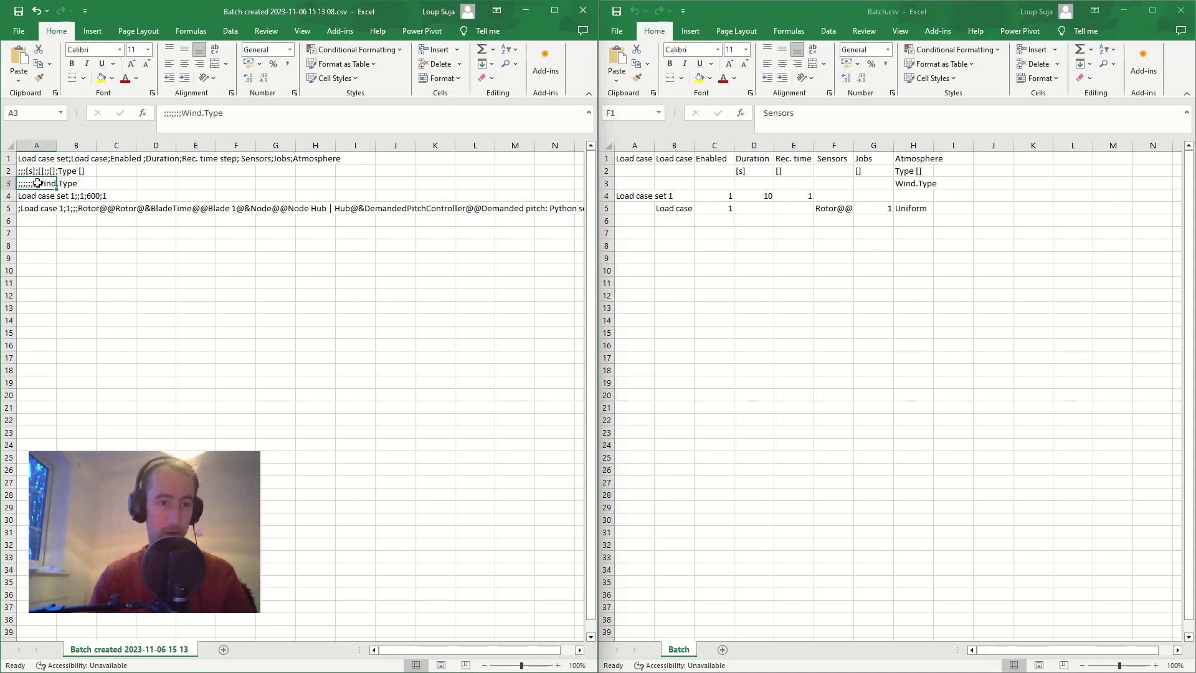
click(165, 113)
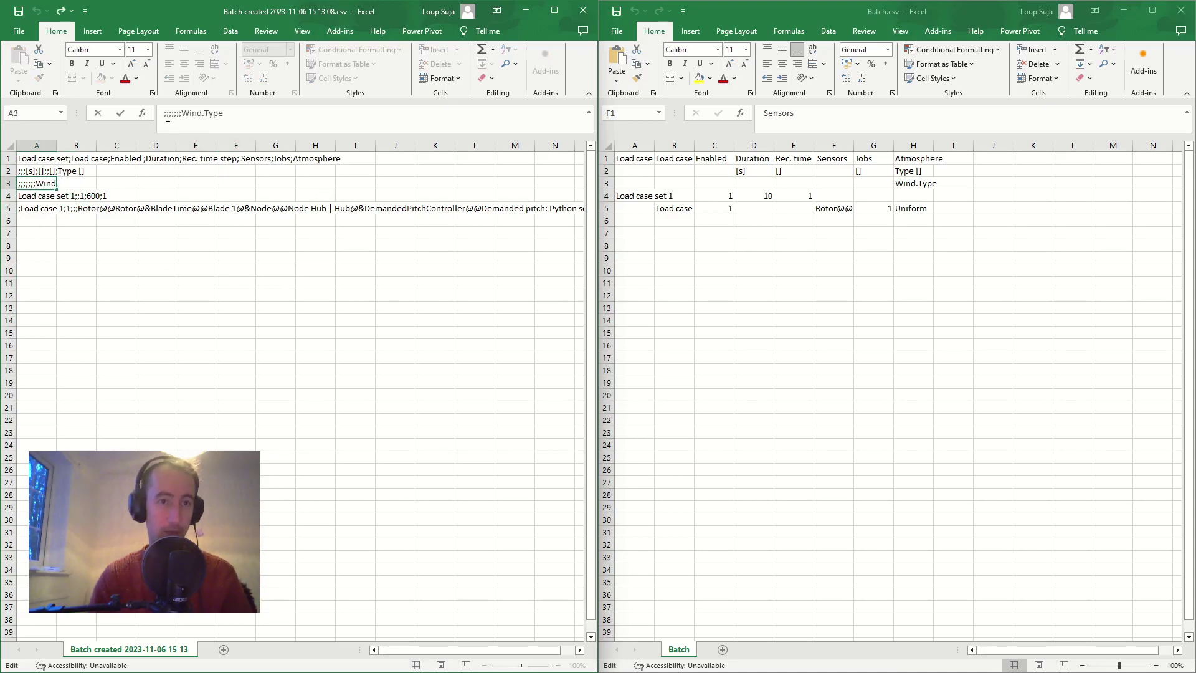
click(230, 289)
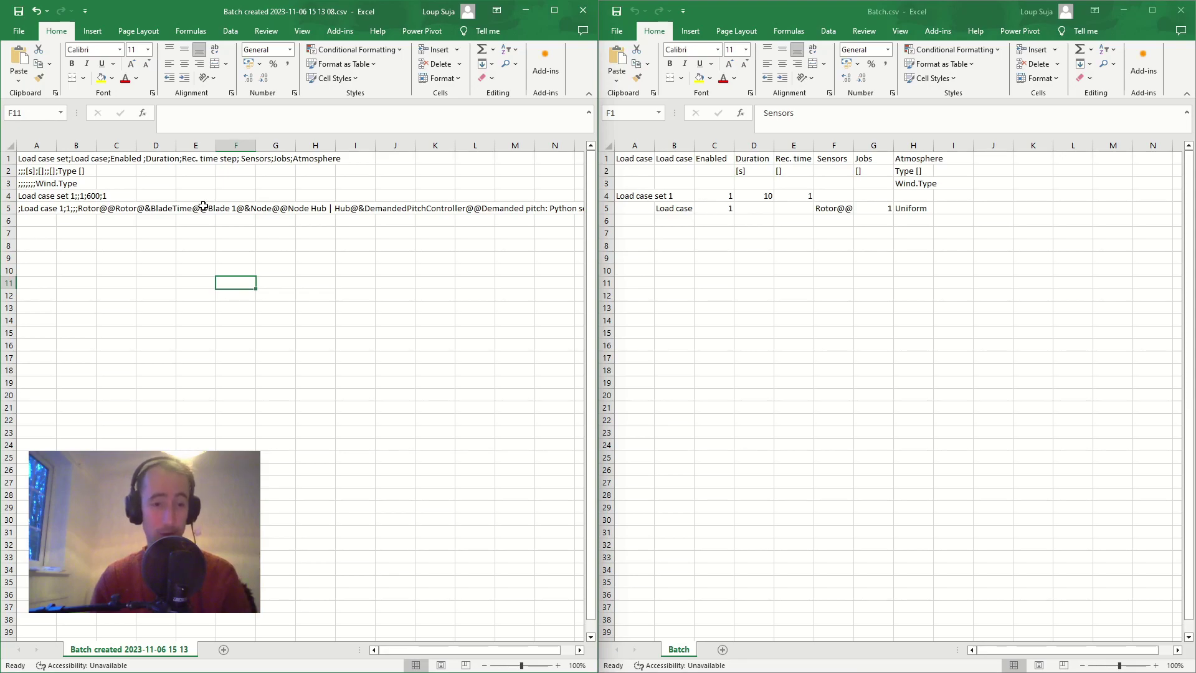
click(54, 181)
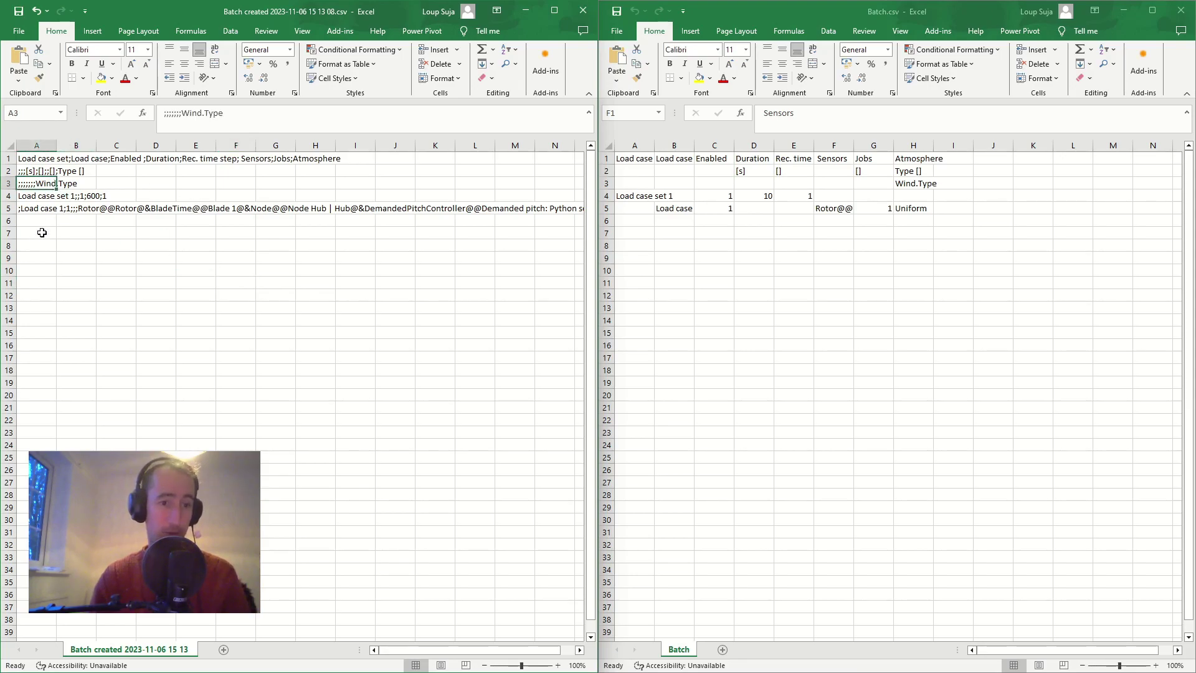
click(103, 243)
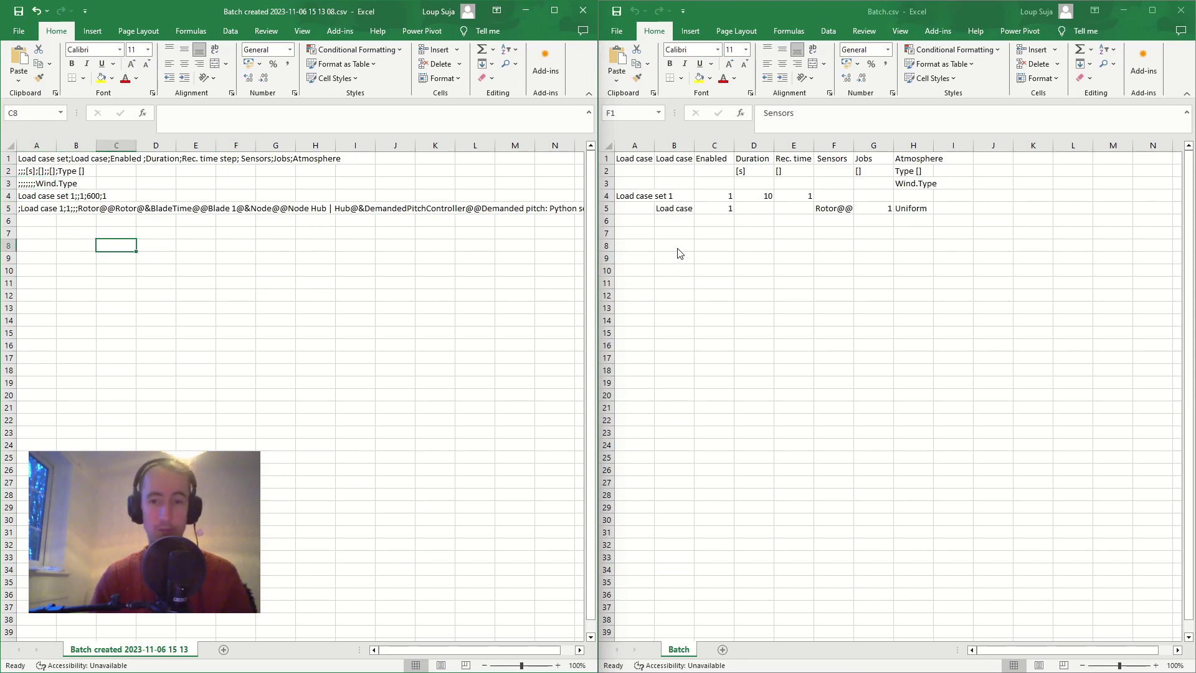
click(671, 208)
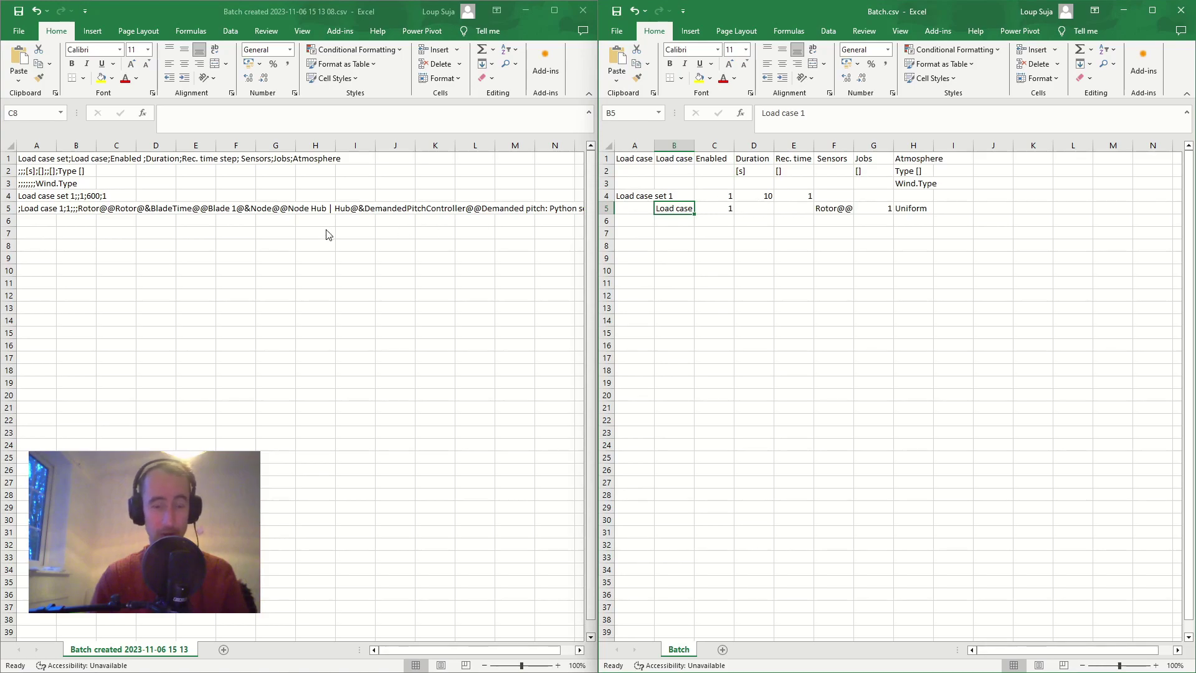
click(38, 170)
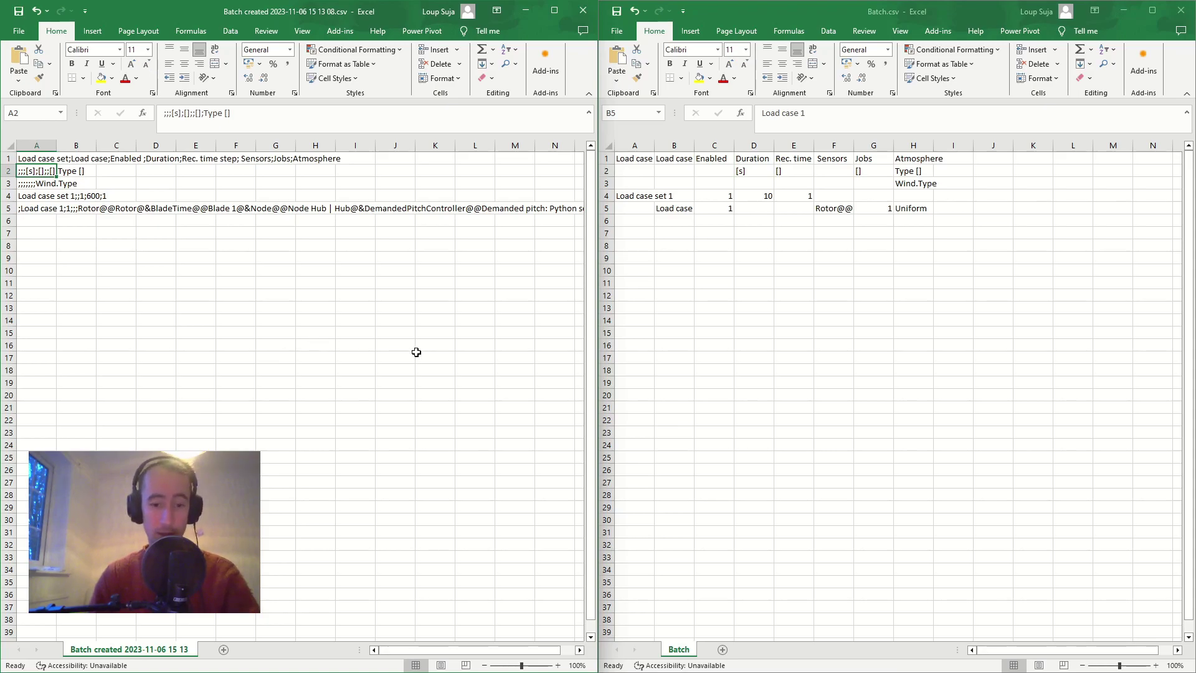
Step: Switch to Ashes 3.21 and review the system delimiter settings in the formatting preferences without changing them
key(alt+Tab)
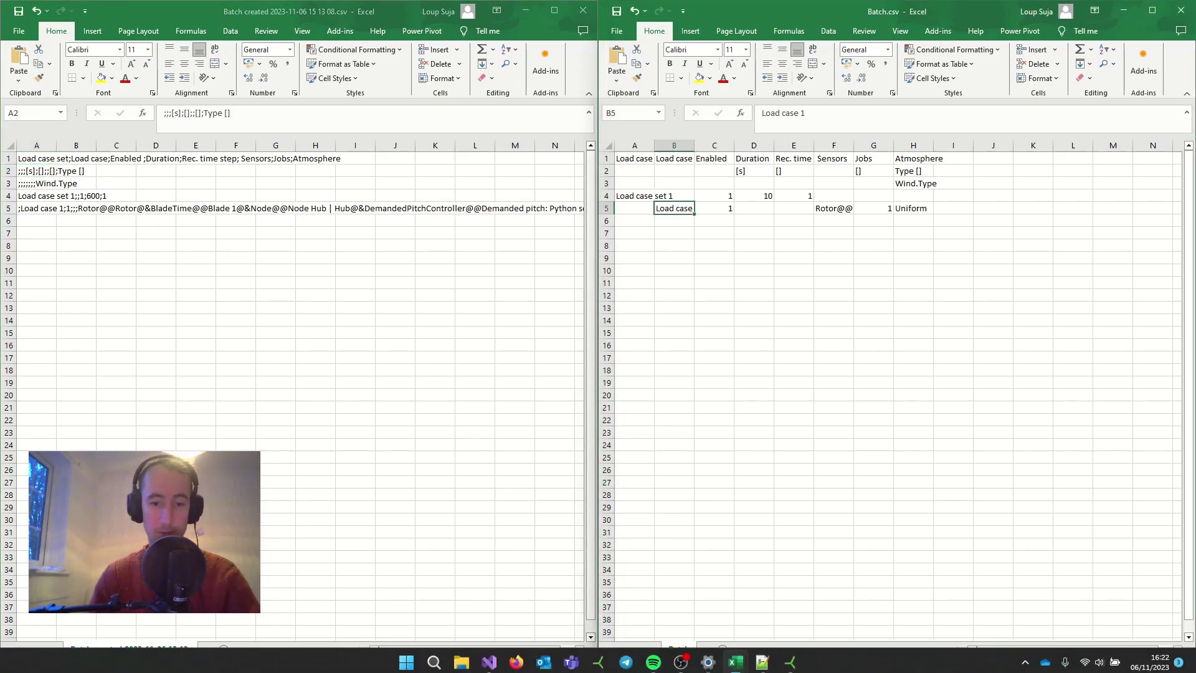
click(790, 658)
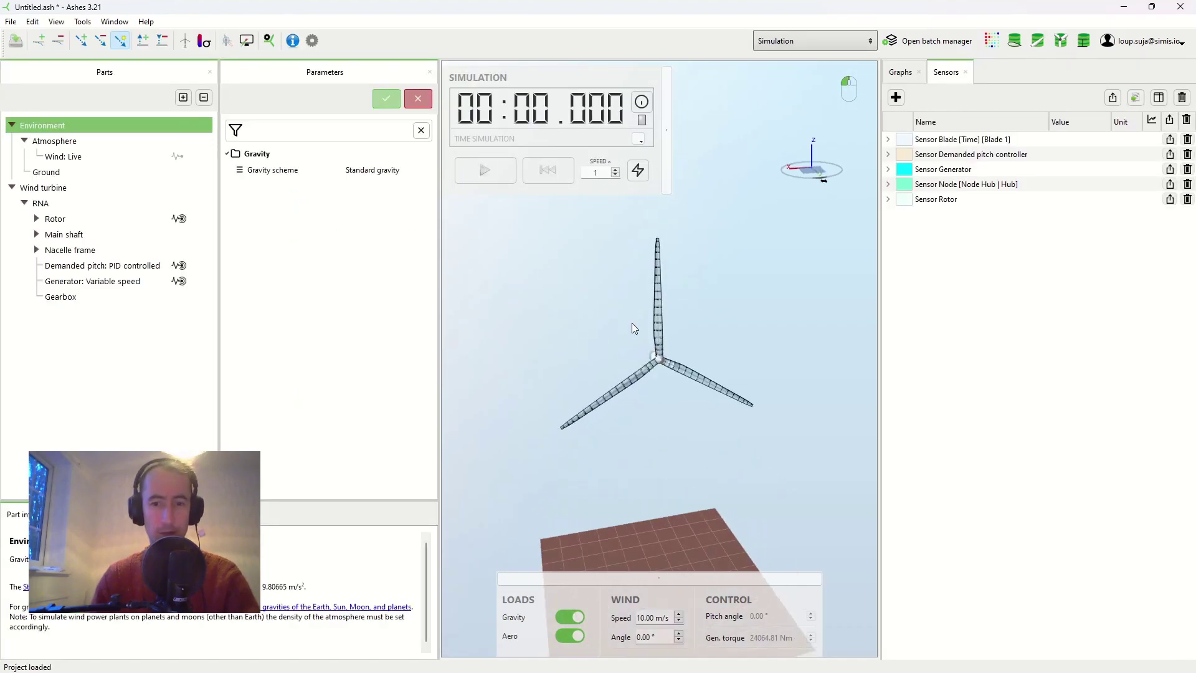
click(82, 26)
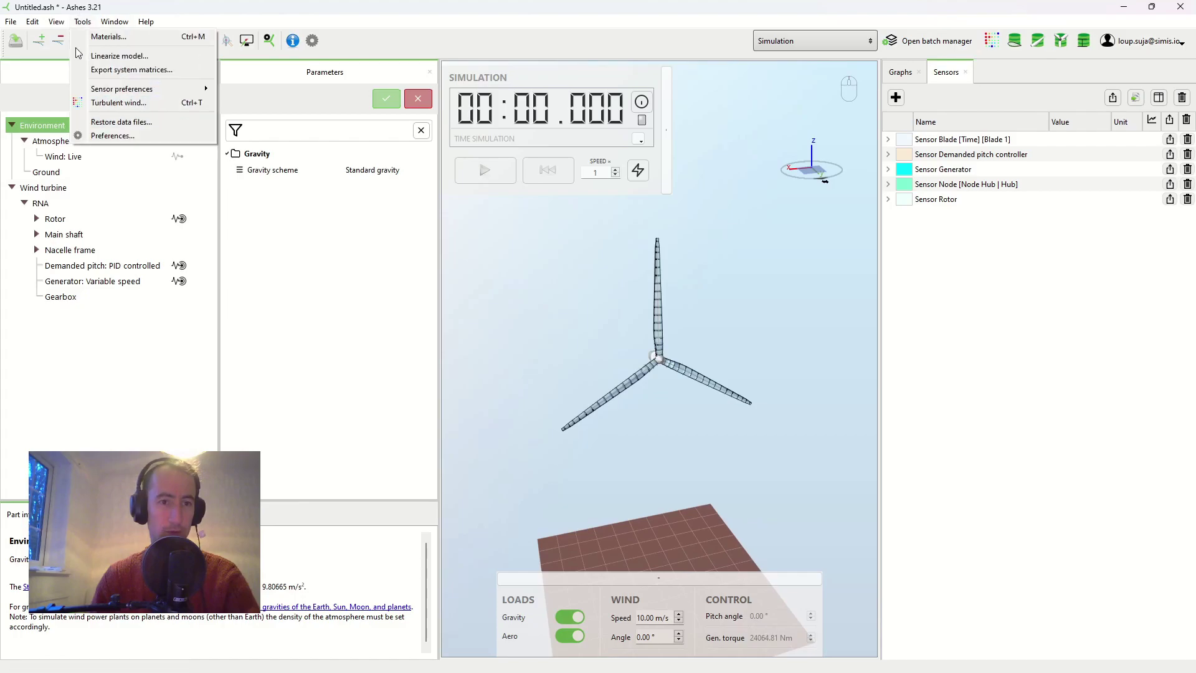
click(100, 136)
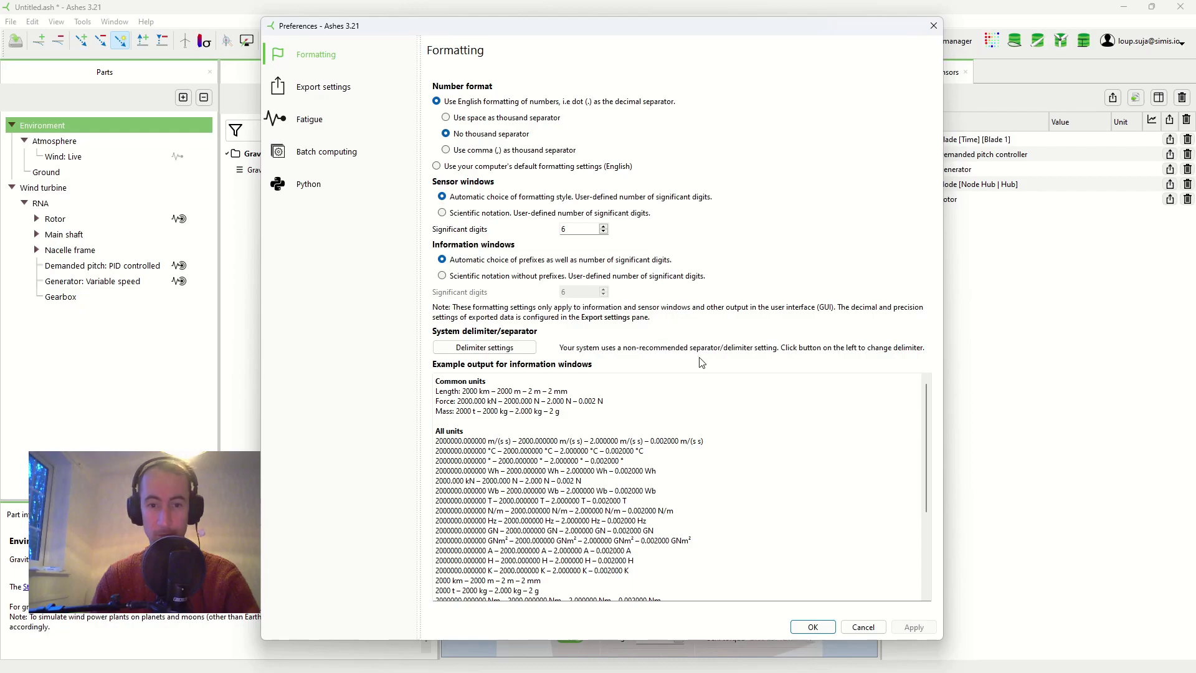
click(490, 352)
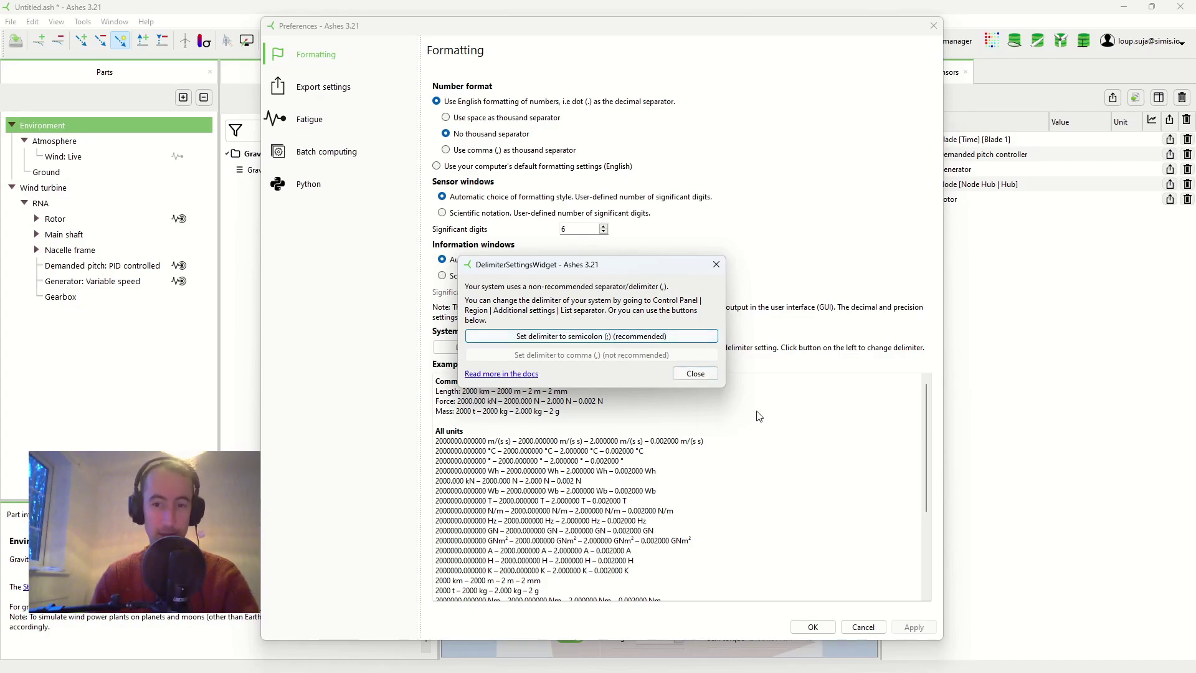
click(695, 374)
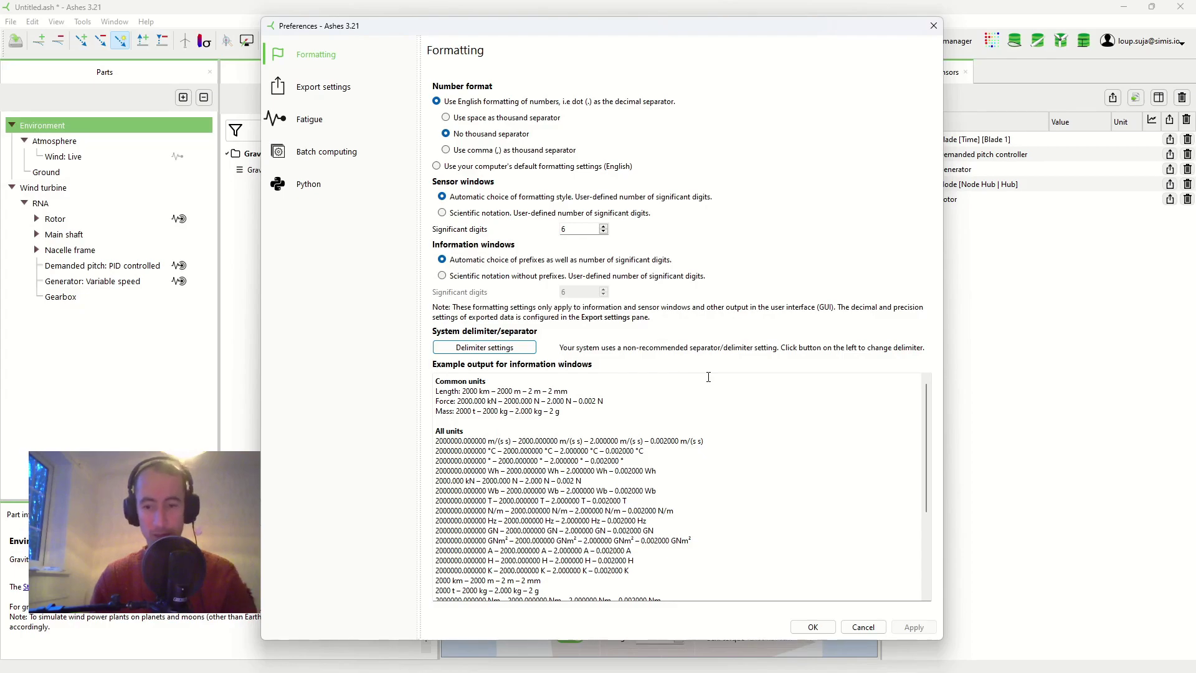
click(827, 629)
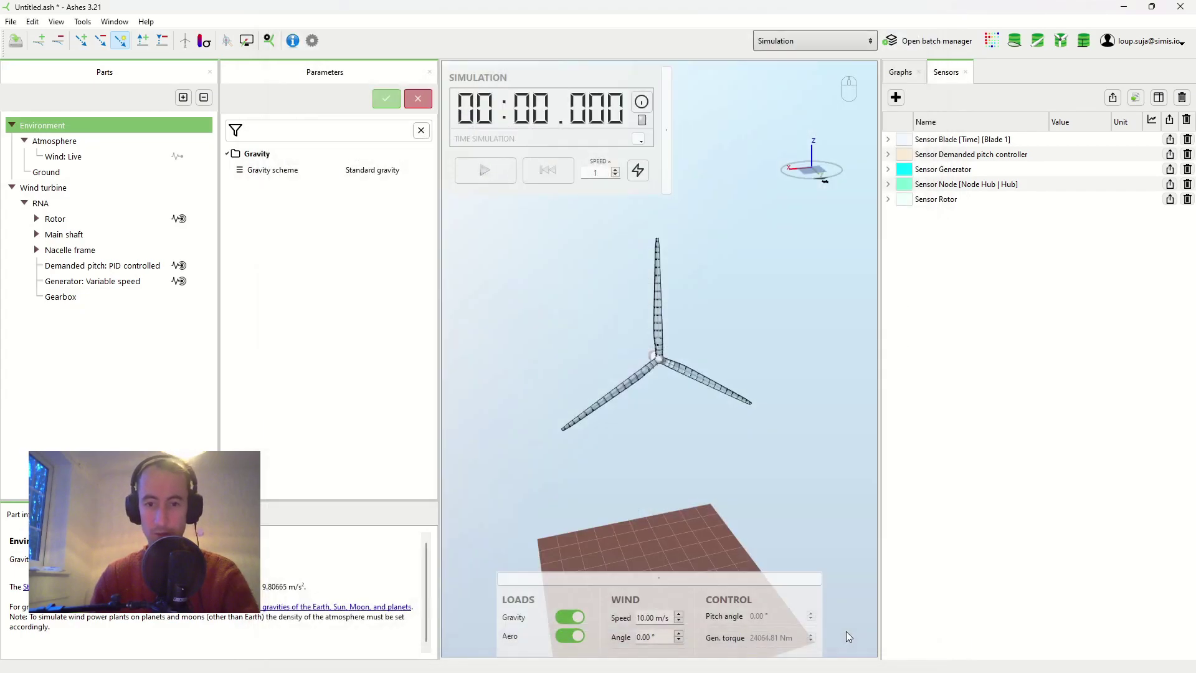
Step: Create a new batch in the batch manager
click(914, 43)
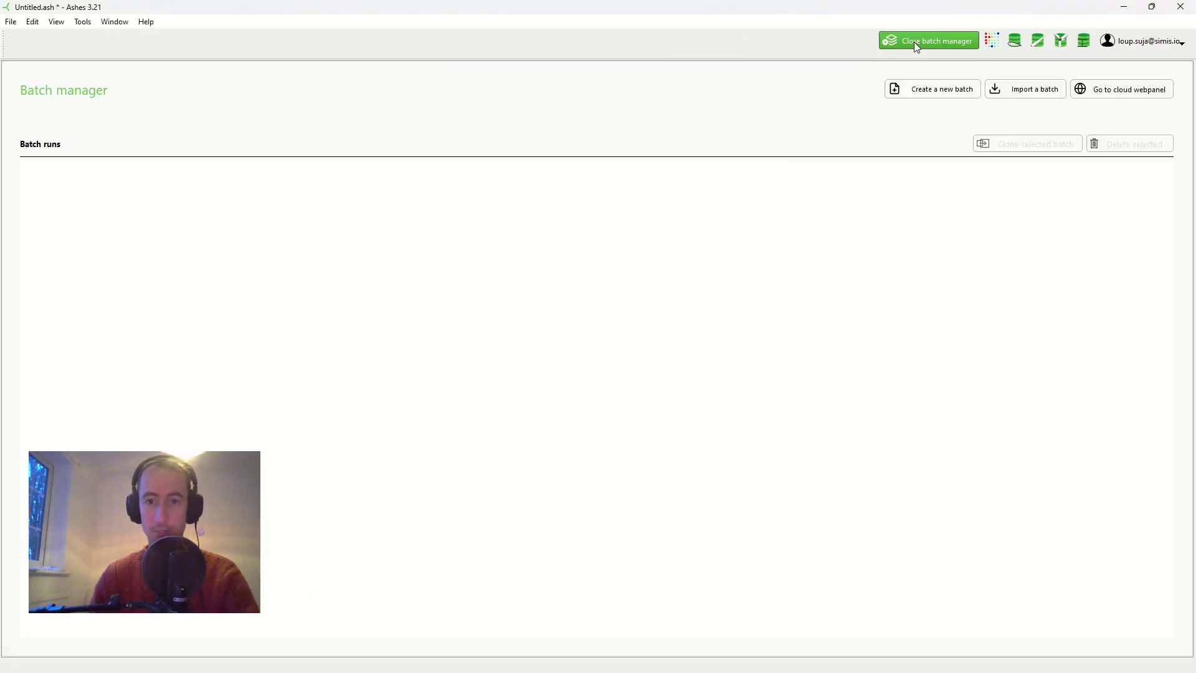
click(944, 92)
click(576, 419)
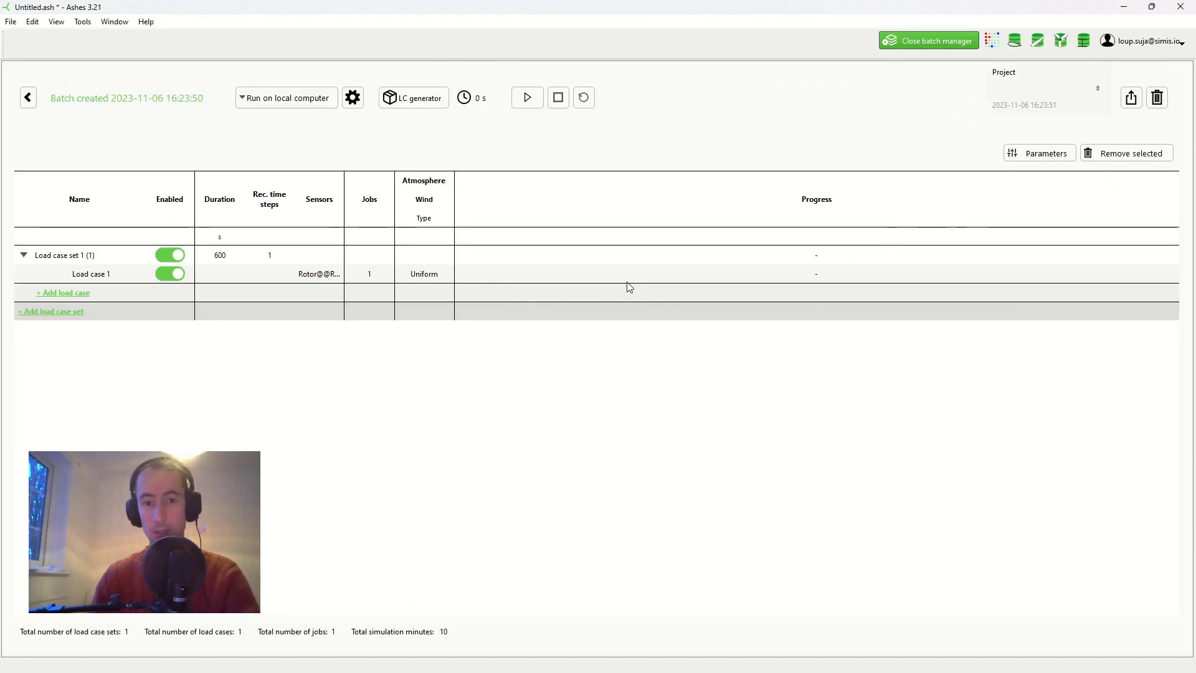
Step: Start exporting the batch, go to the preferences from the delimiter warning and set the system delimiter to semicolon (;)
click(1132, 103)
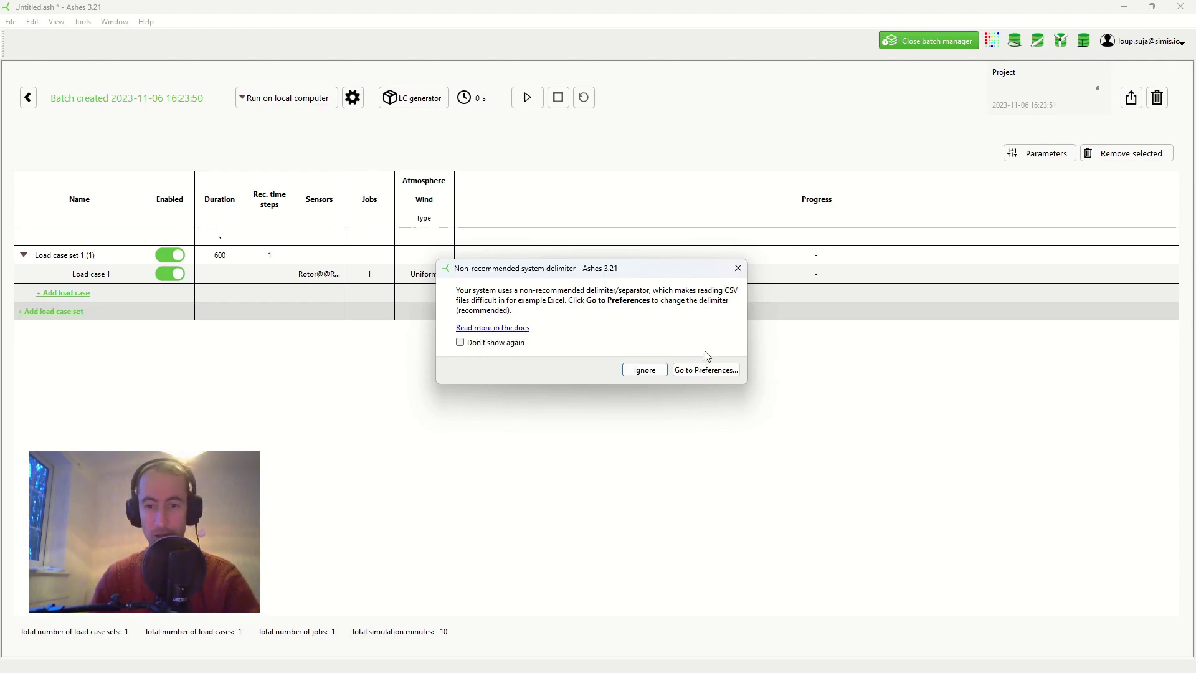
click(703, 370)
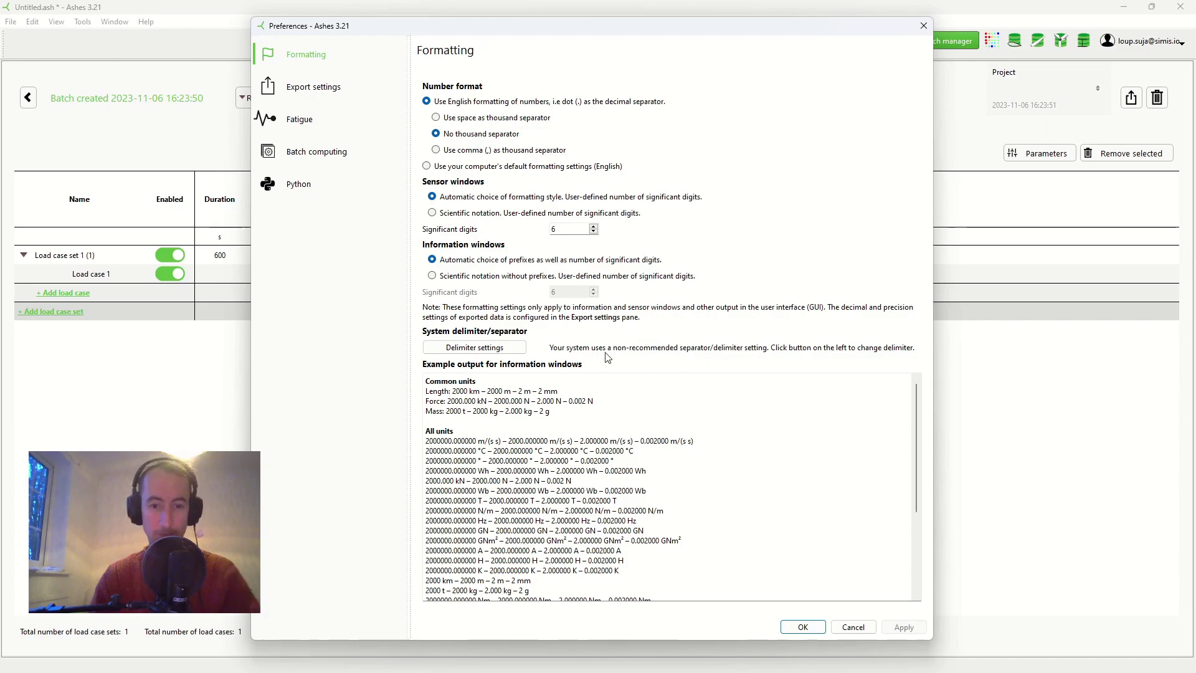
click(487, 353)
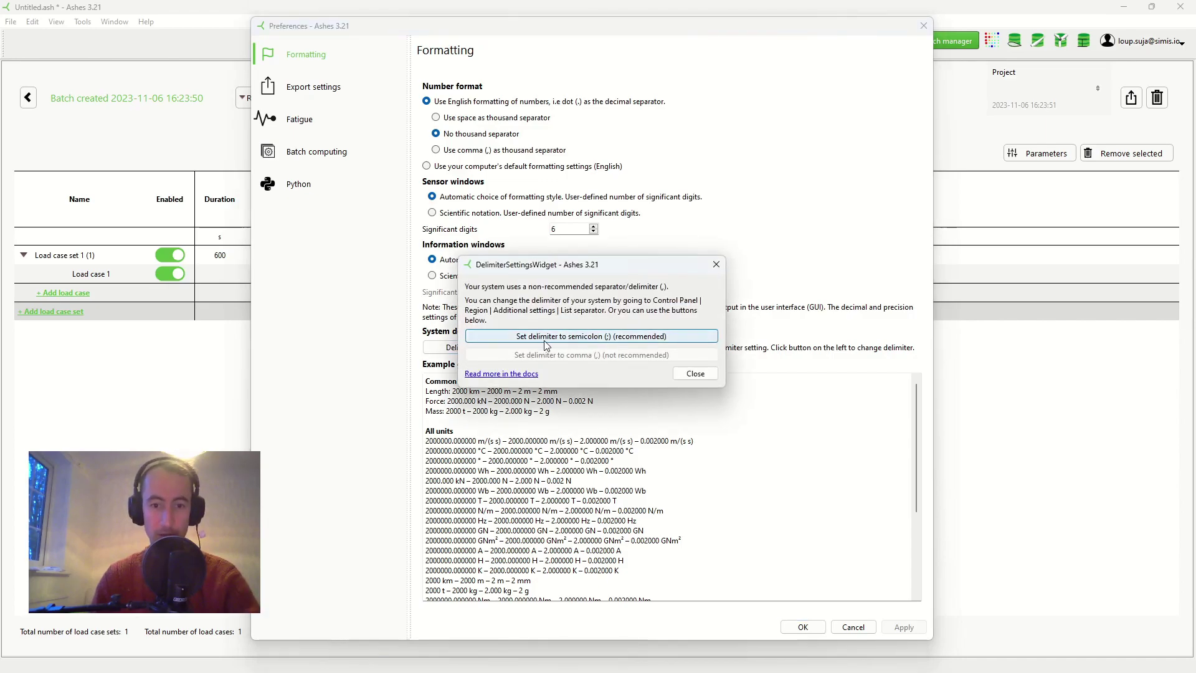
click(597, 344)
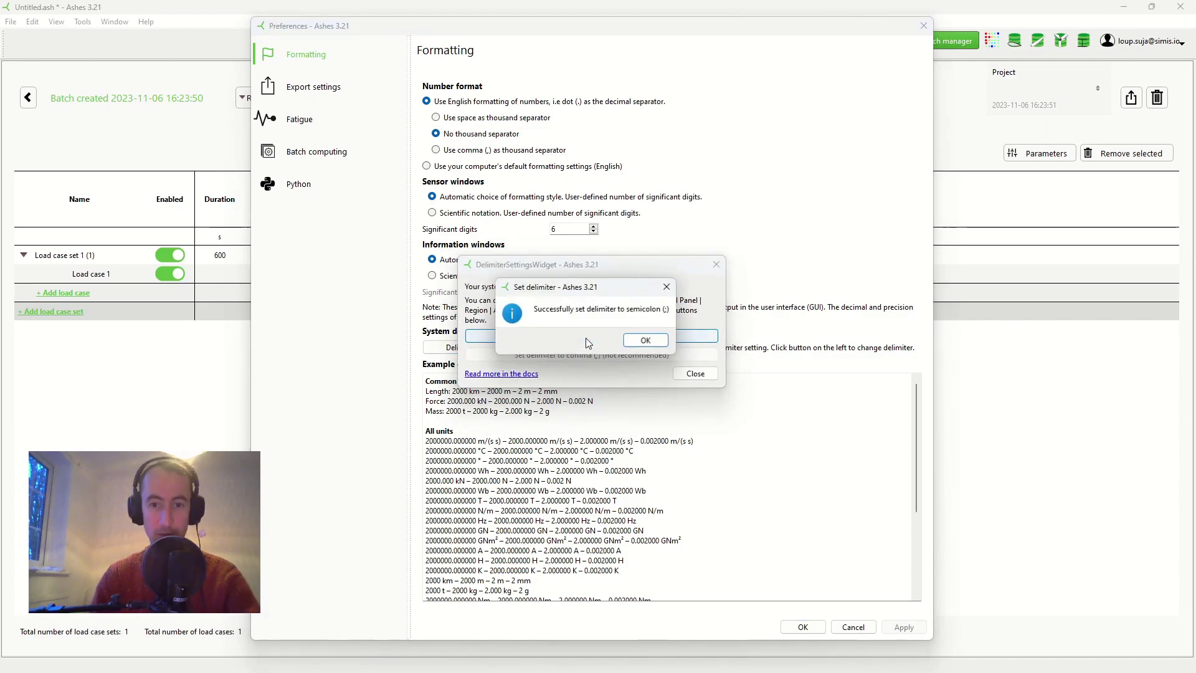
click(641, 340)
click(696, 372)
click(808, 629)
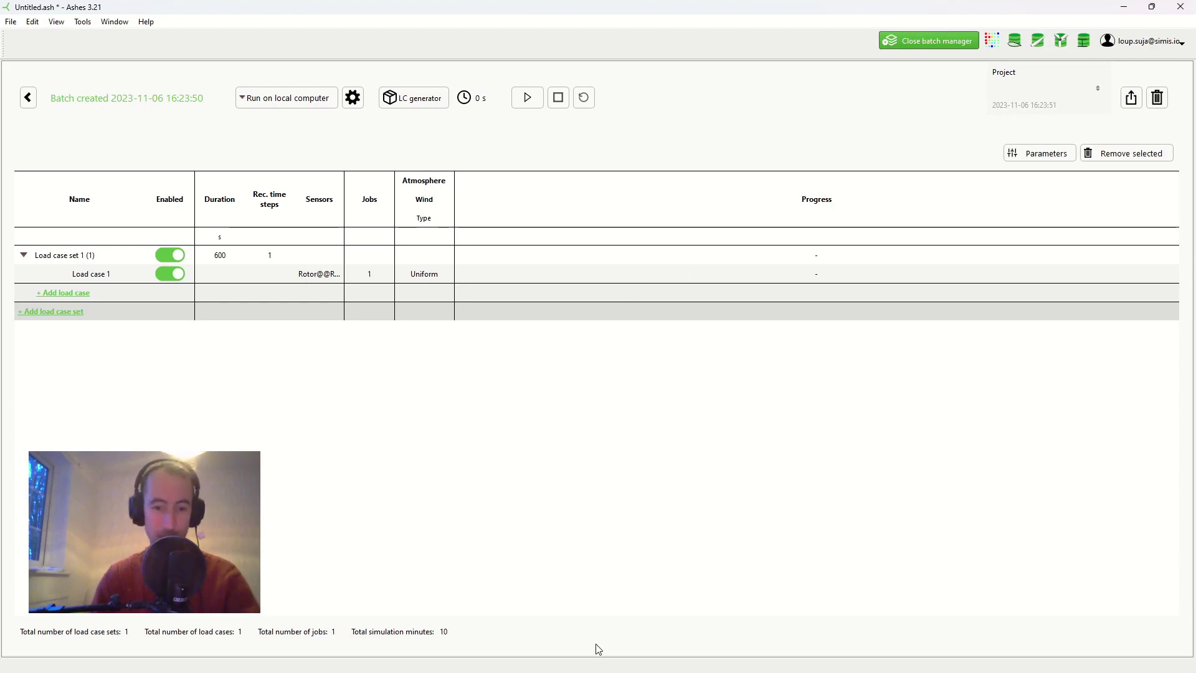
Step: Open the Windows Region control panel and check the list separator in its additional number format settings
mouse_move(558, 671)
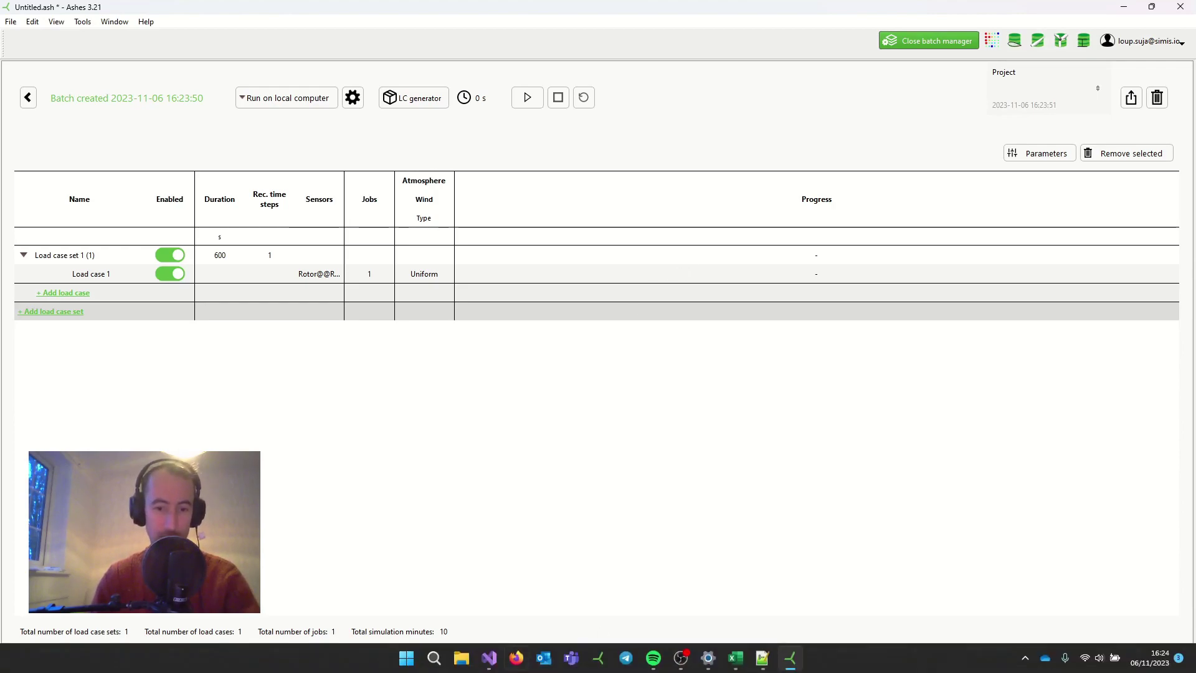
click(433, 659)
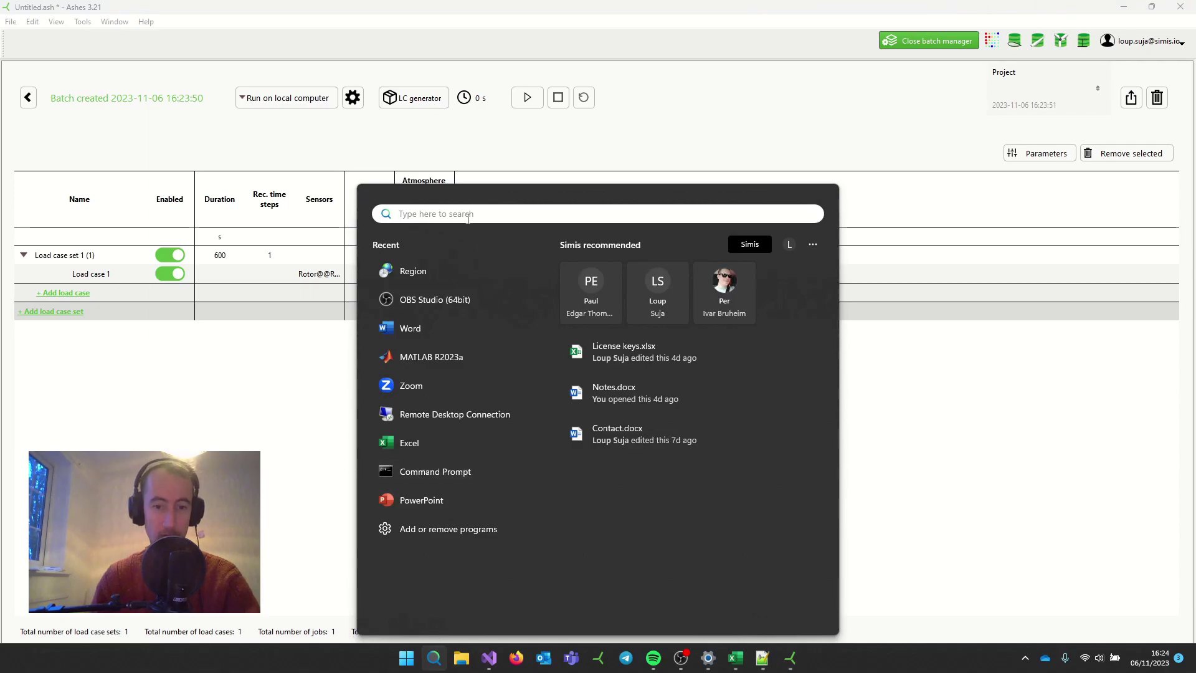
text(region)
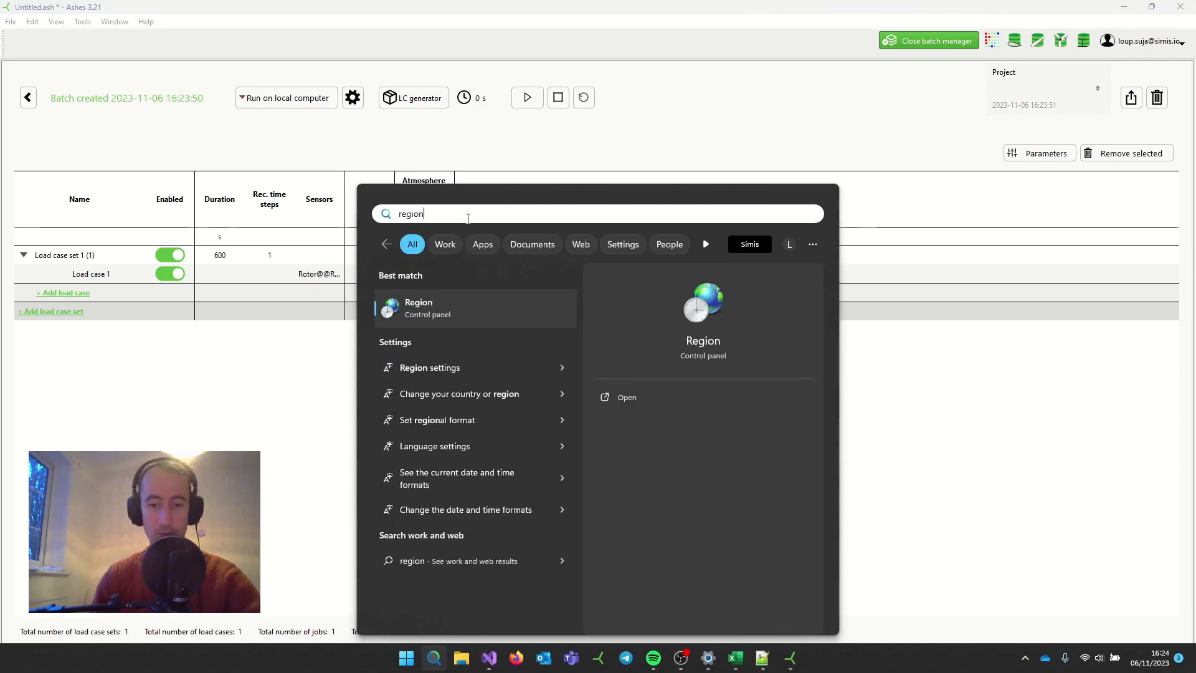
click(416, 313)
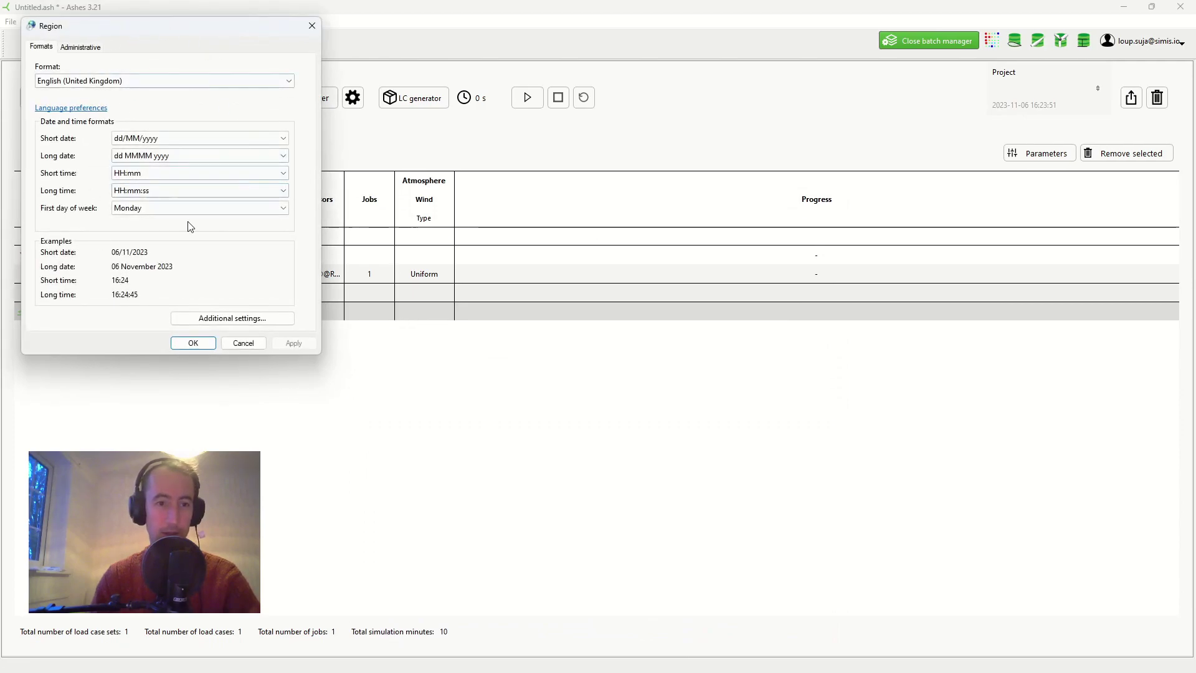
click(215, 319)
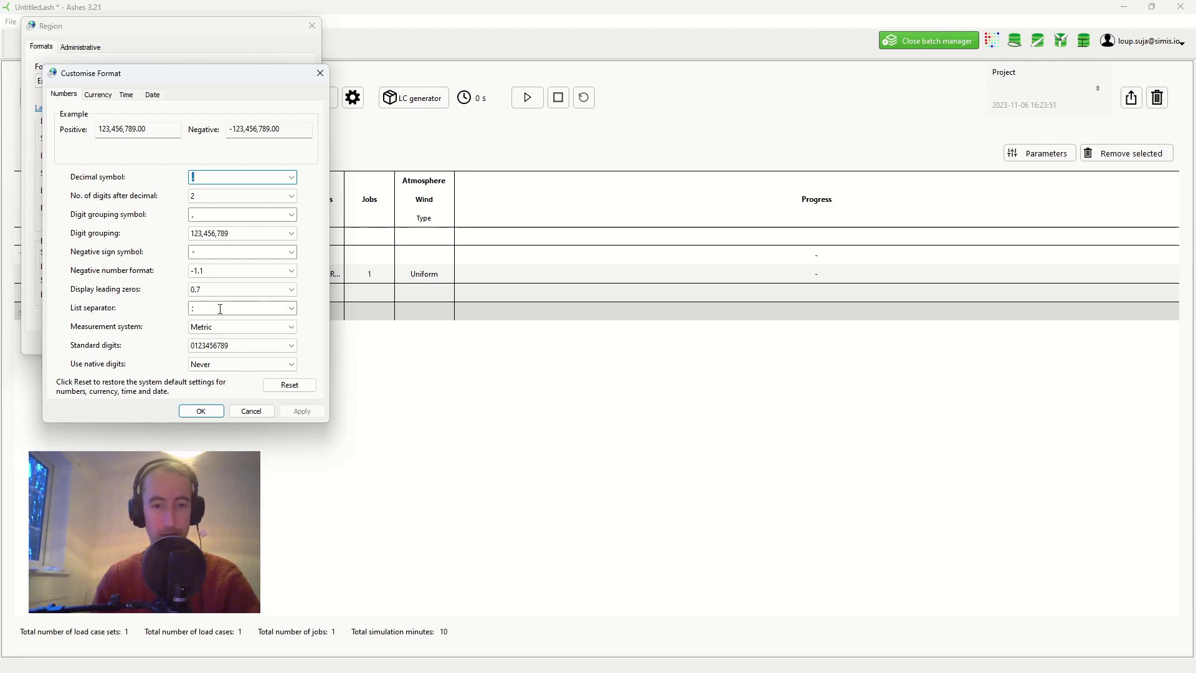
click(291, 307)
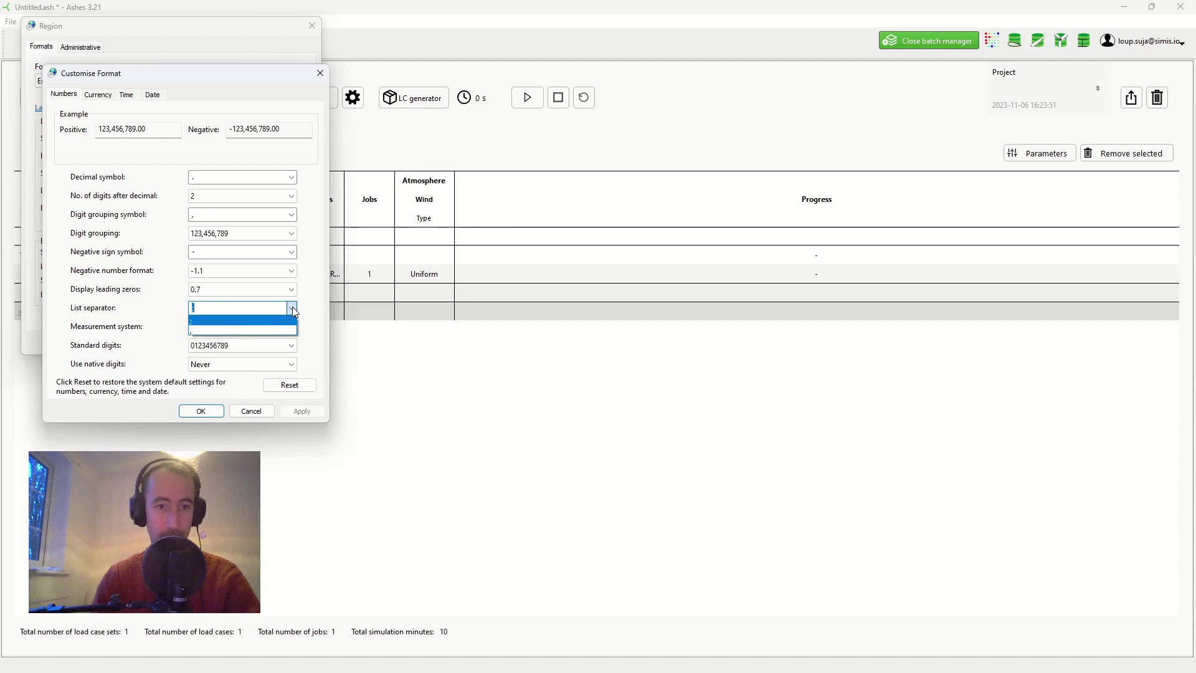
click(293, 308)
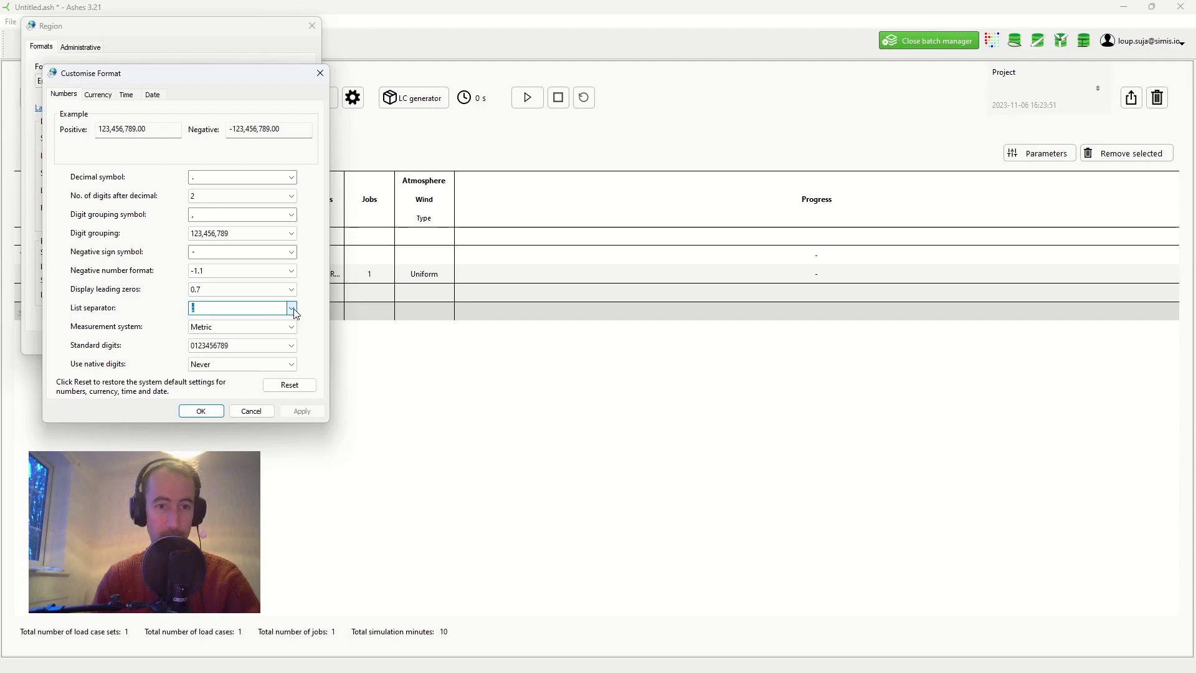
click(208, 414)
click(312, 26)
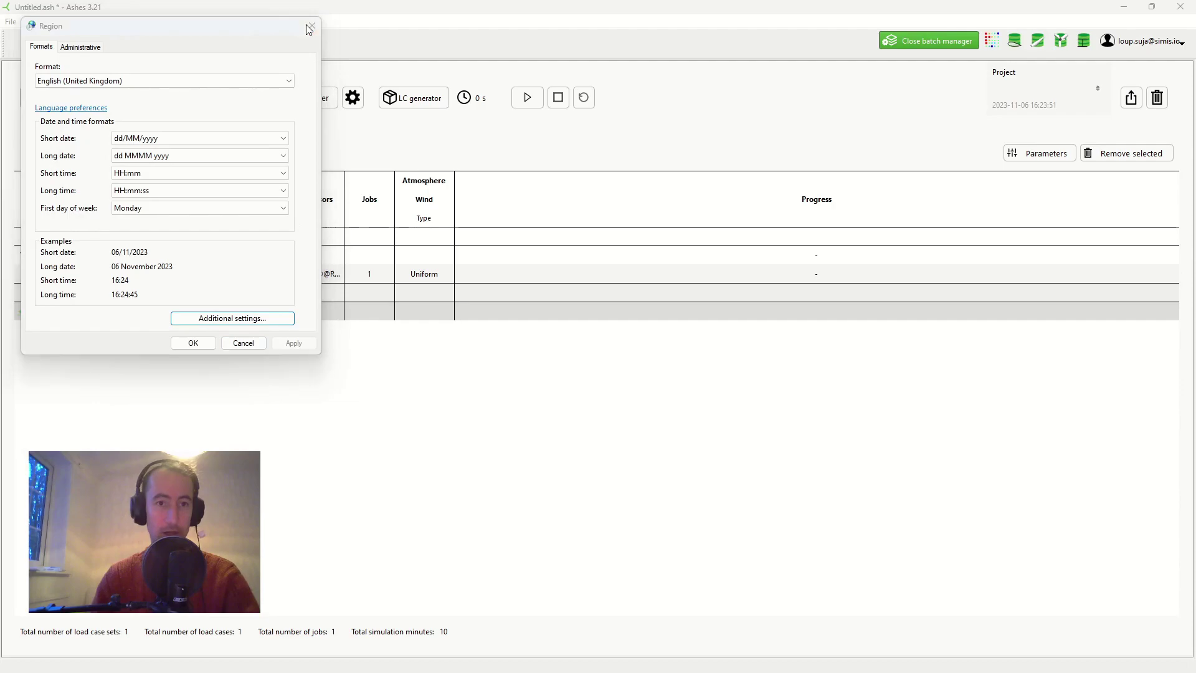
Step: Close Ashes, discarding the unsaved project, and return to the Batch.csv sheet in Excel
click(1179, 12)
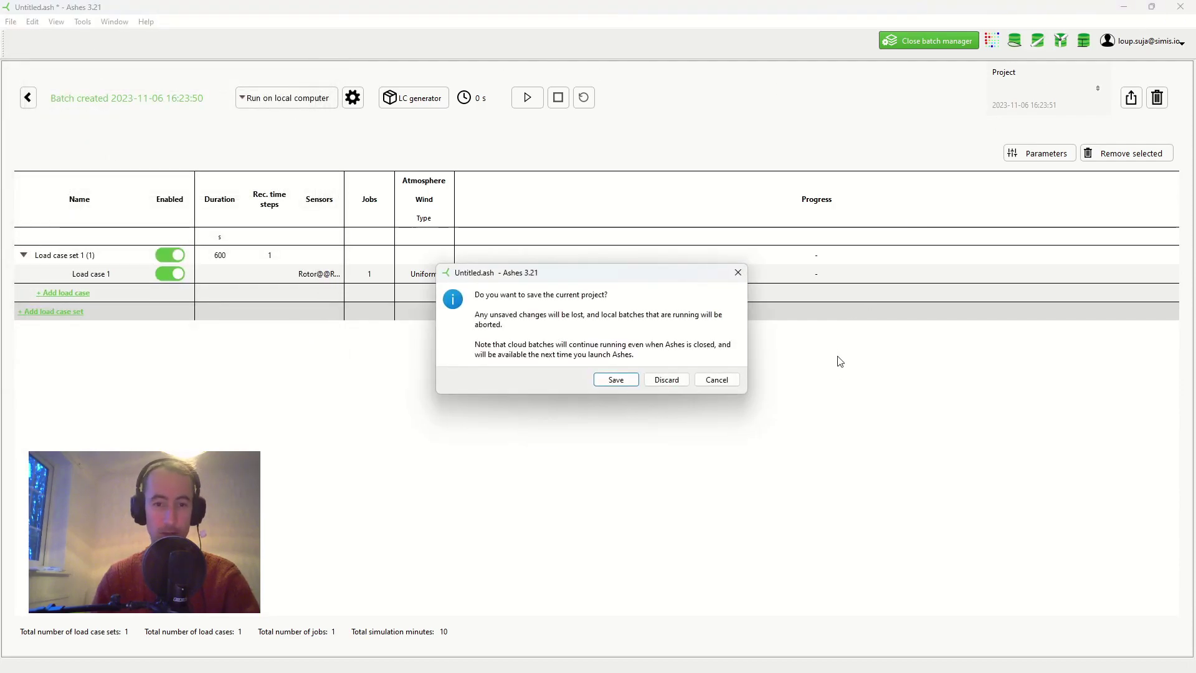
click(668, 378)
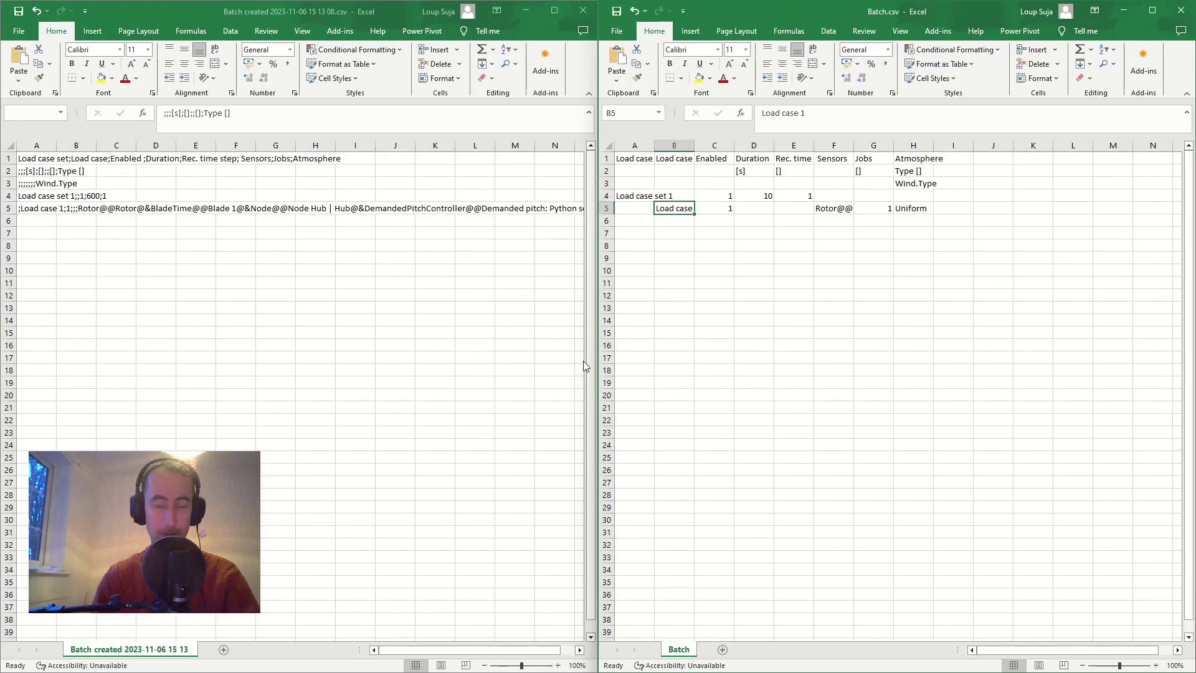
click(790, 222)
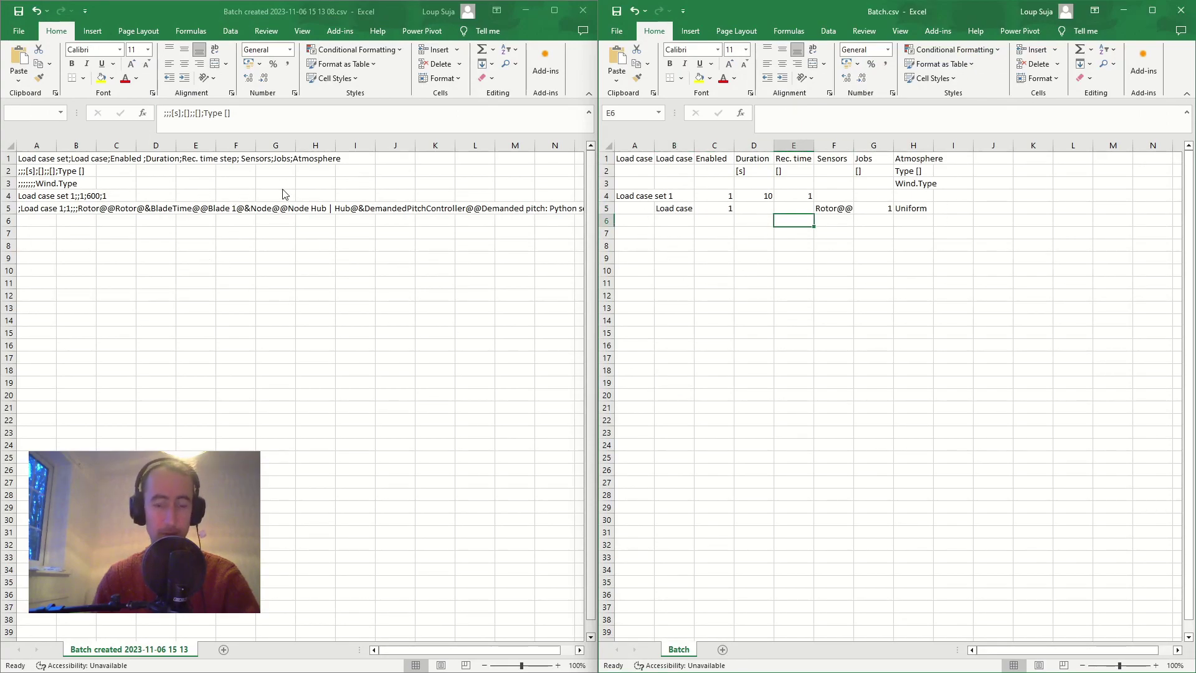